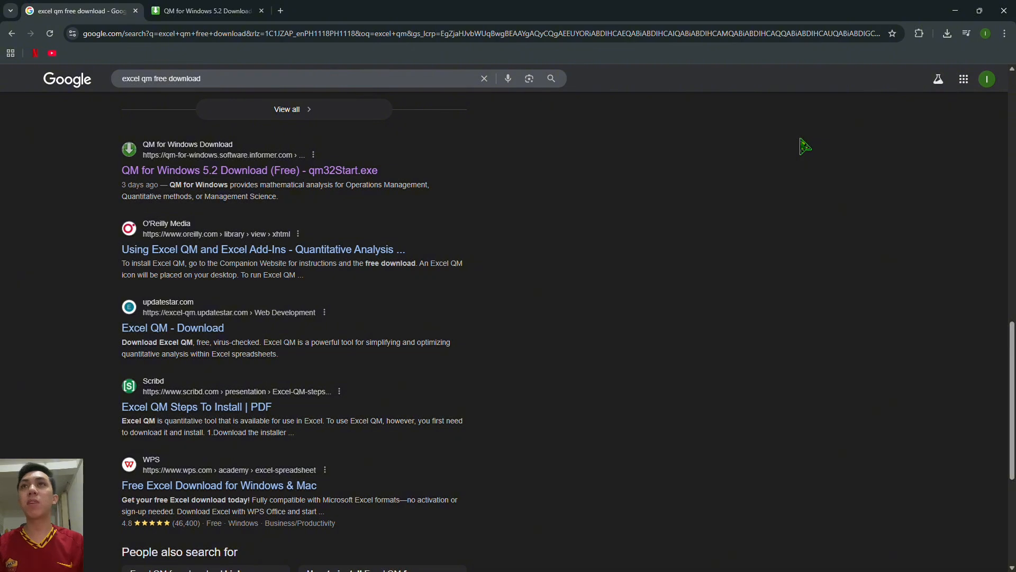
Bring up the QM for Windows 5.2 page on Software Informer and dismiss the ad covering it
{"action": "left_click_drag", "start_coordinate": [801, 139], "coordinate": [399, 187]}
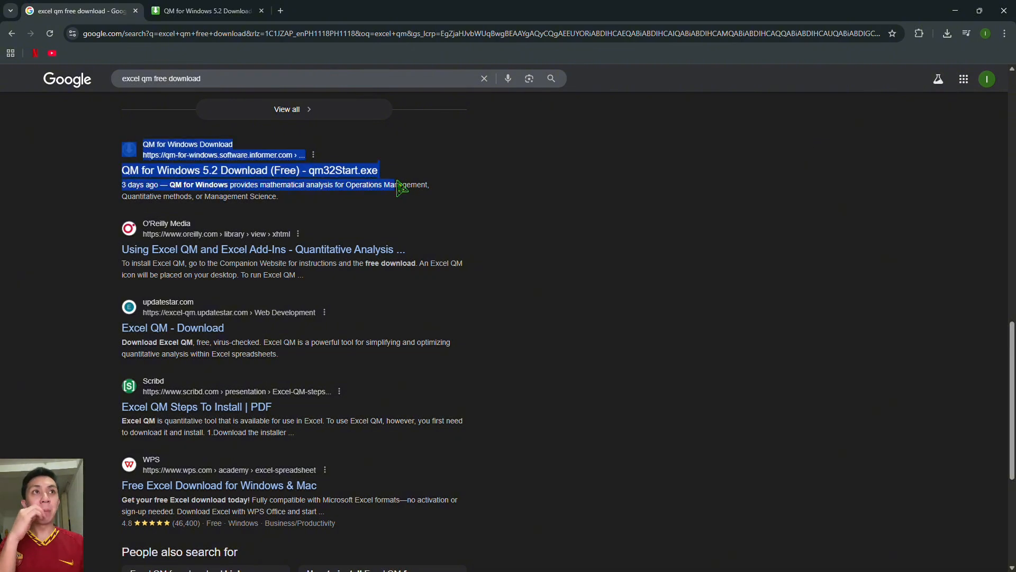
{"action": "left_click", "coordinate": [488, 211]}
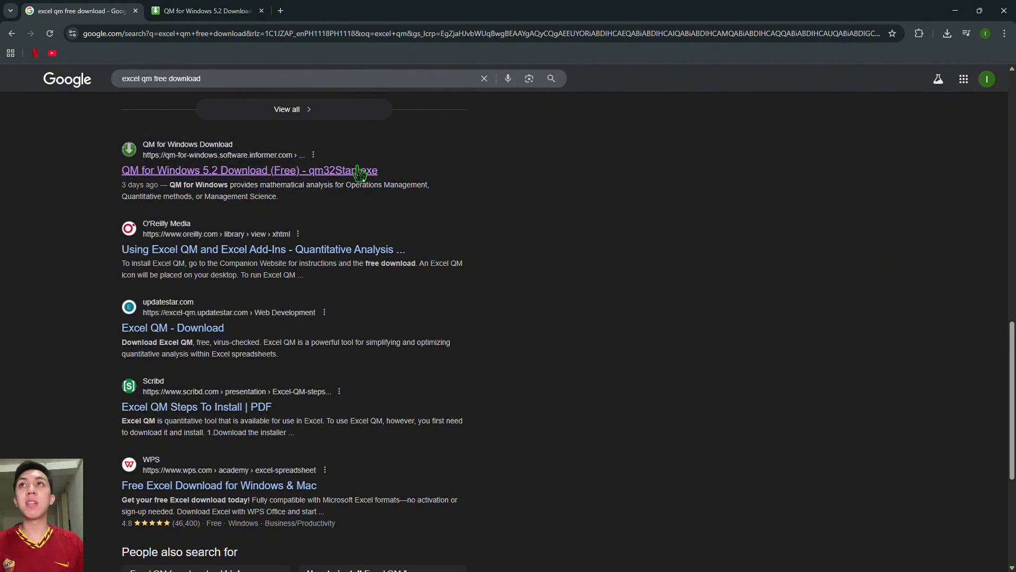
{"action": "left_click", "coordinate": [212, 9]}
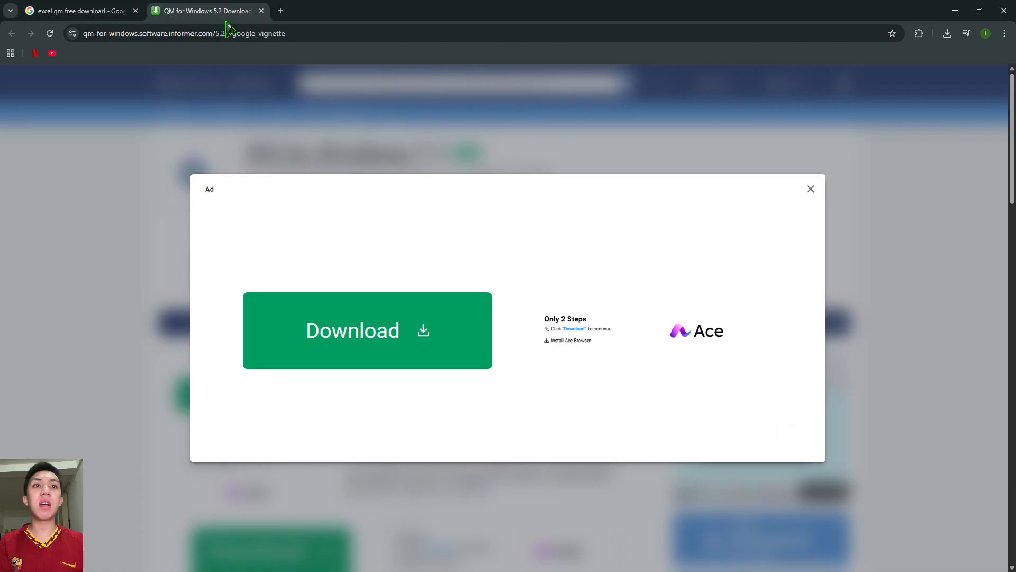
{"action": "left_click", "coordinate": [810, 189]}
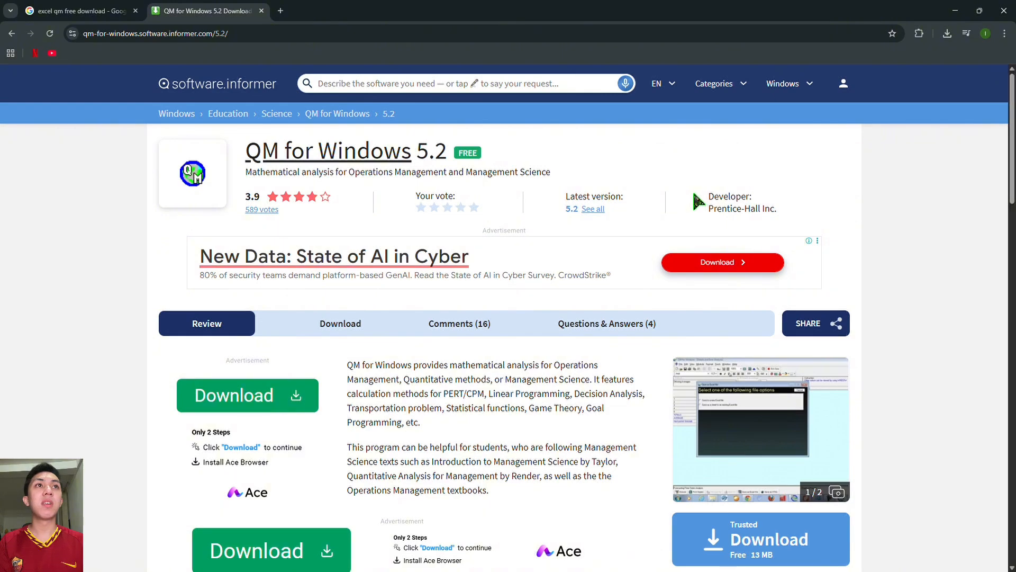
Start the Trusted download of QM for Windows 5.2 from its Software Informer page
{"action": "scroll", "coordinate": [701, 202], "scroll_direction": "down", "scroll_amount": 5}
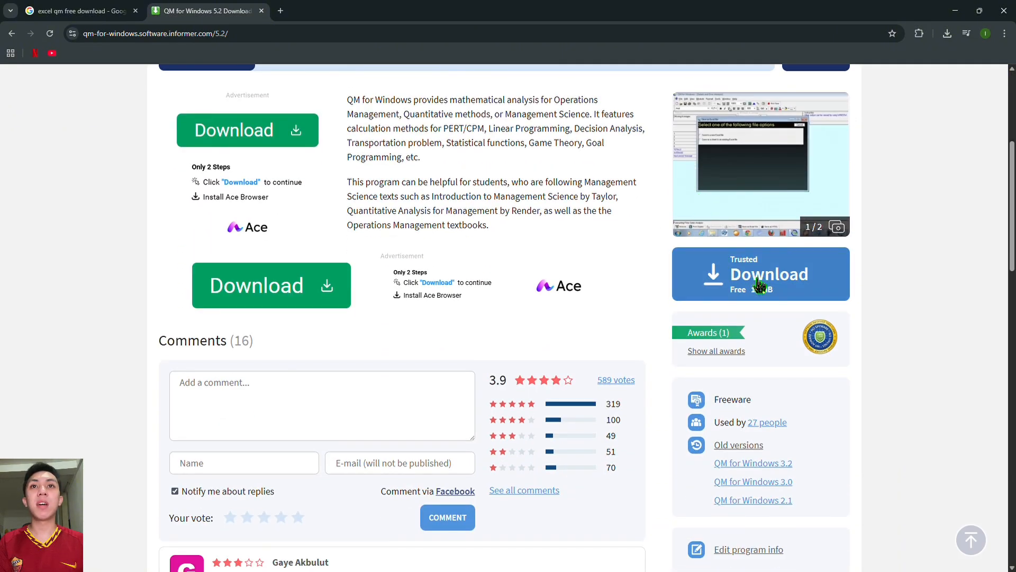
{"action": "scroll", "coordinate": [705, 248], "scroll_direction": "down", "scroll_amount": 3}
{"action": "scroll", "coordinate": [709, 238], "scroll_direction": "up", "scroll_amount": 1}
{"action": "left_click", "coordinate": [717, 175]}
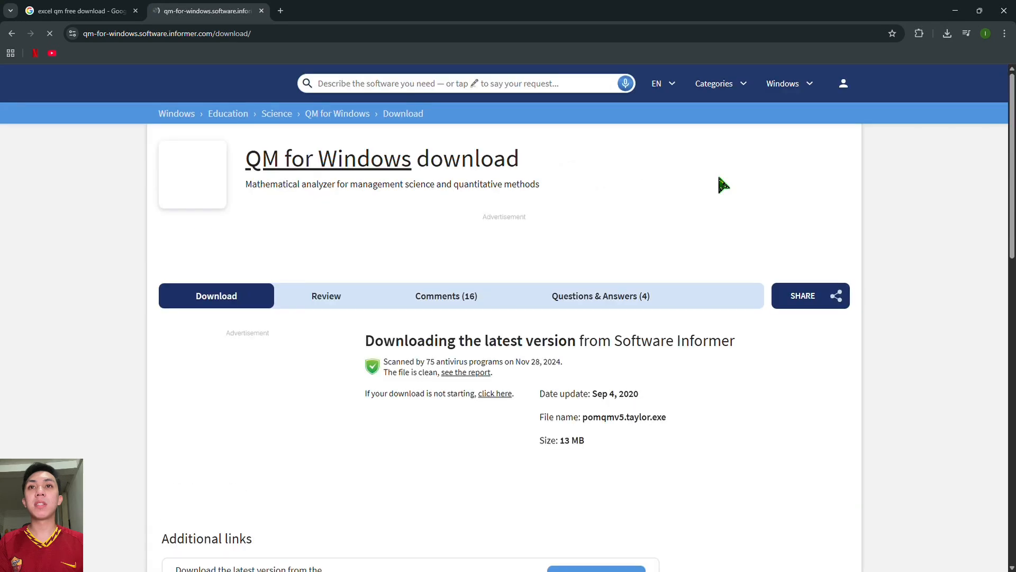
Examine the download page's version links, including the pomqmv5.taylor.exe file name, and check the browser's downloads
{"action": "scroll", "coordinate": [486, 263], "scroll_direction": "down", "scroll_amount": 3}
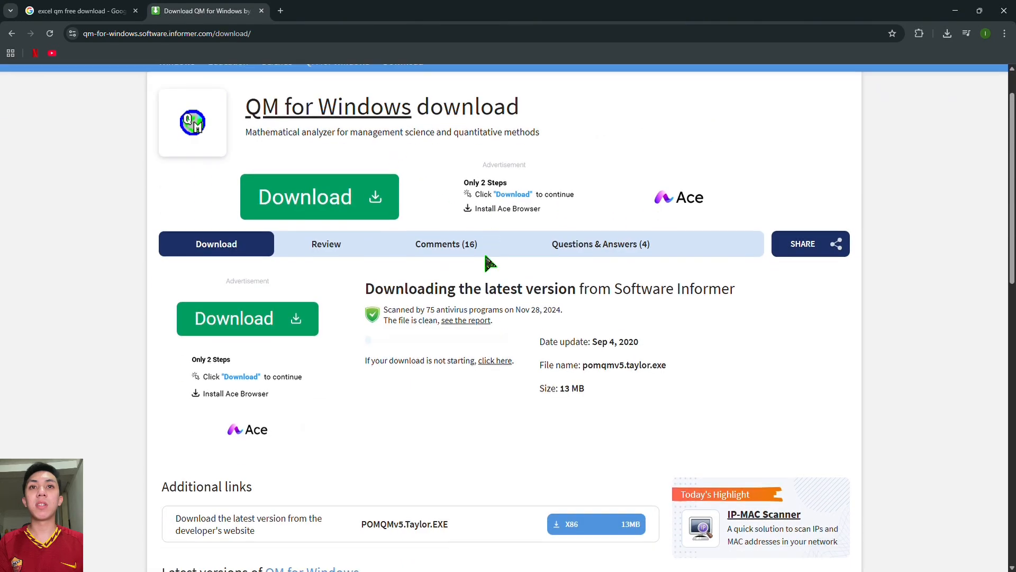
{"action": "scroll", "coordinate": [488, 262], "scroll_direction": "down", "scroll_amount": 2}
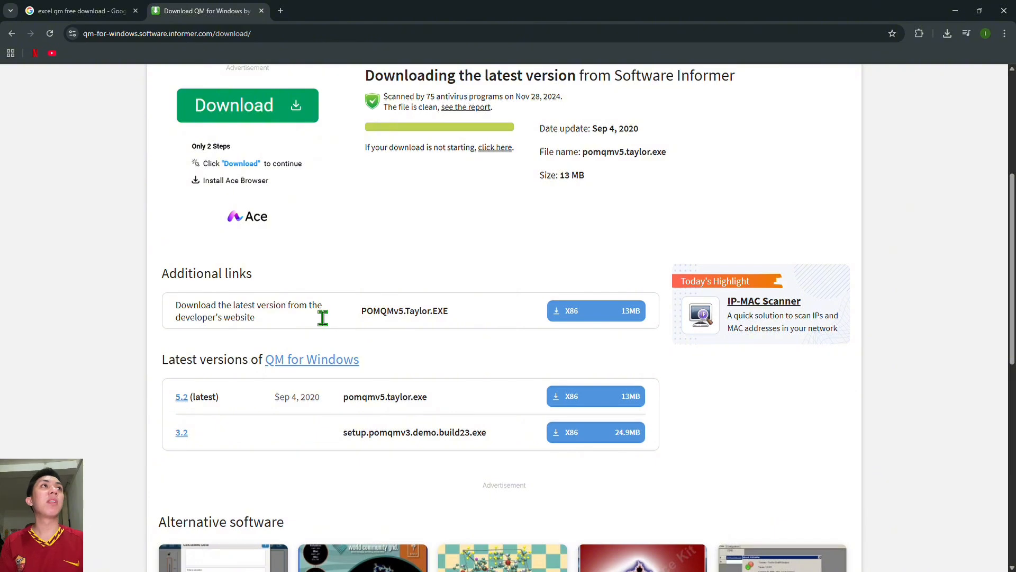
{"action": "left_click_drag", "start_coordinate": [324, 317], "coordinate": [398, 313]}
{"action": "left_click_drag", "start_coordinate": [451, 402], "coordinate": [335, 400]}
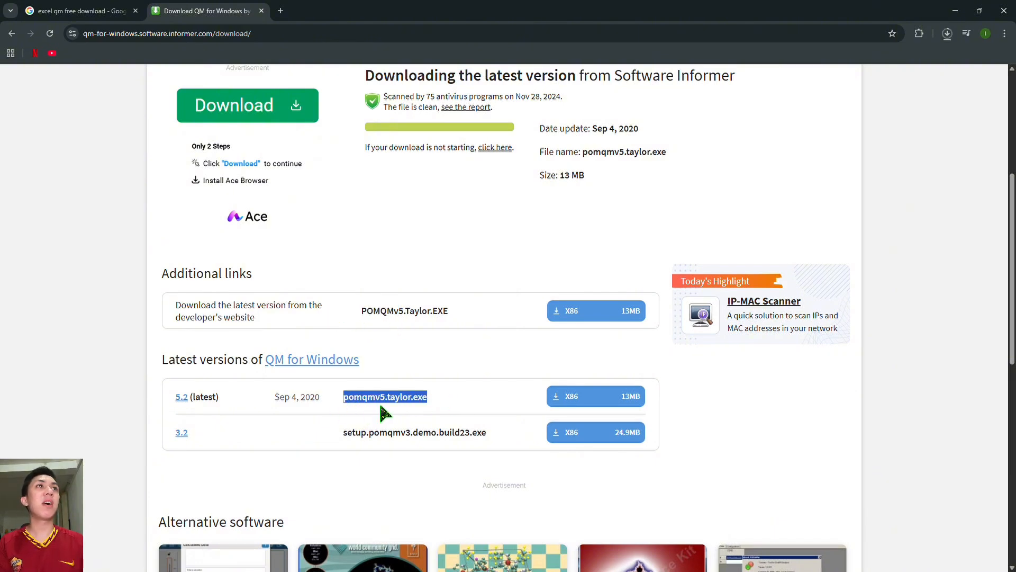
{"action": "left_click", "coordinate": [948, 34]}
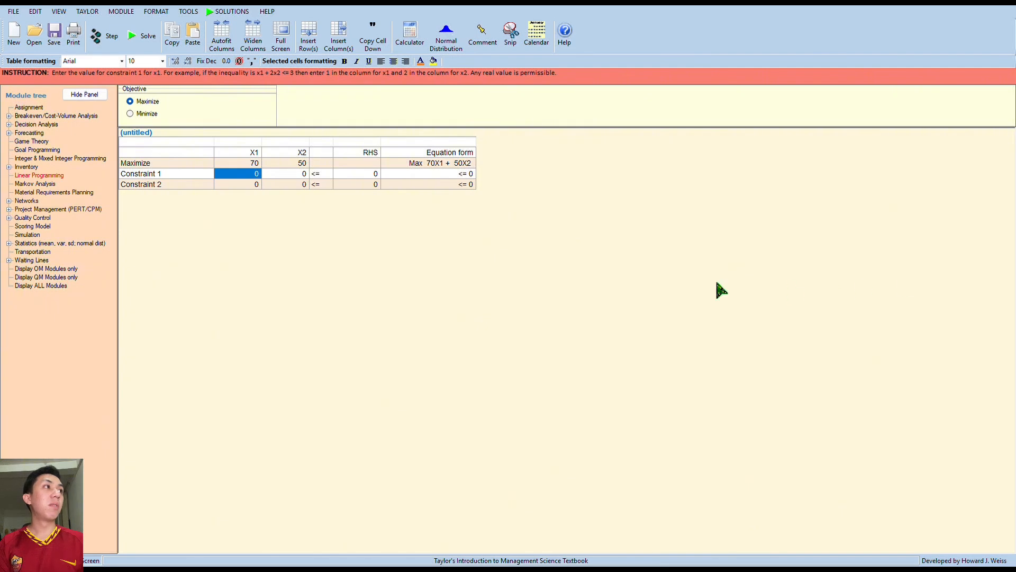
In QM for Windows, fill Constraint 1 with coefficients 3 for X1 and 2 for X2 and an RHS of 120
{"action": "double_click", "coordinate": [243, 175]}
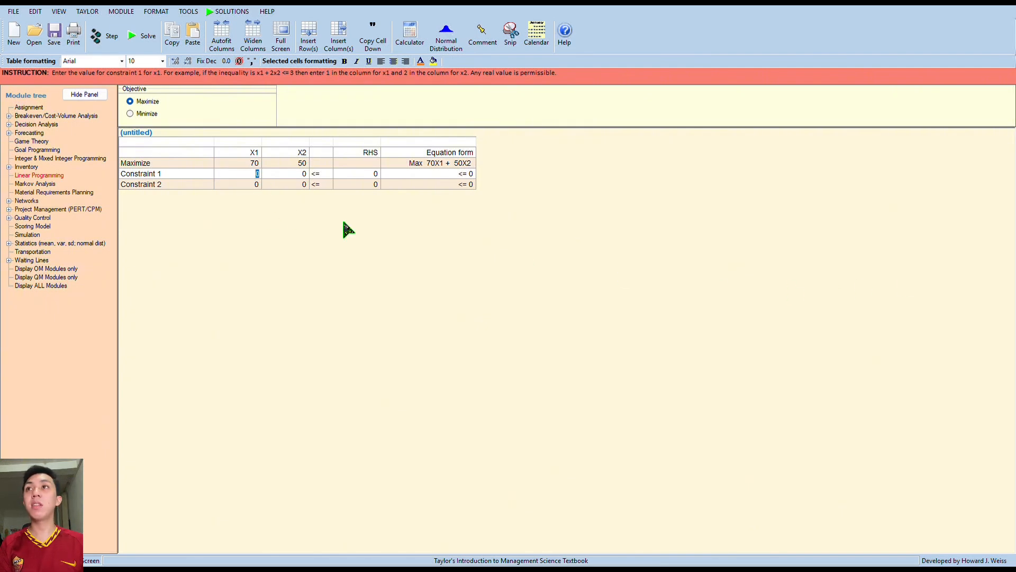
{"action": "type", "text": "3"}
{"action": "key", "text": "Return"}
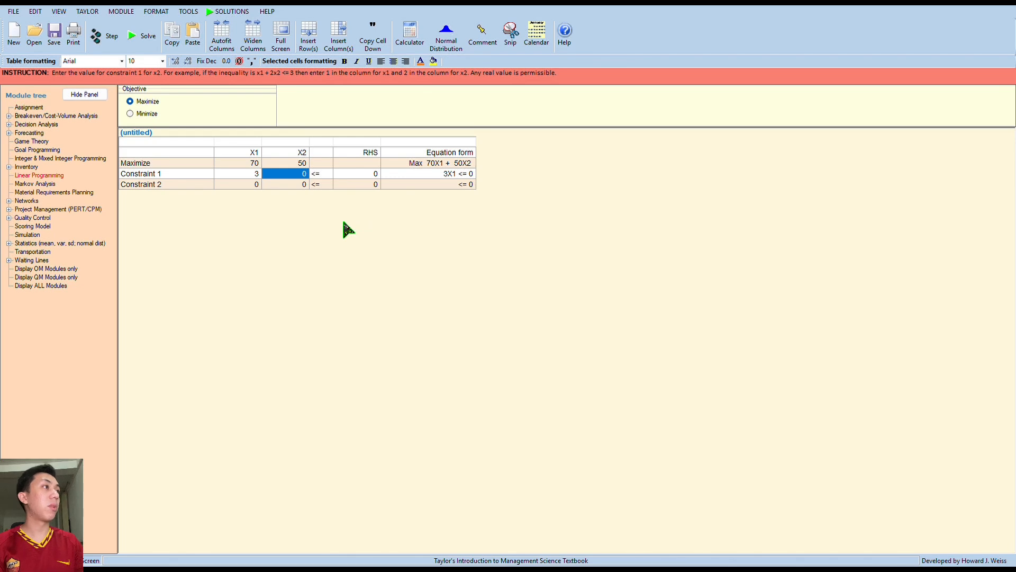
{"action": "type", "text": "2"}
{"action": "key", "text": "Return"}
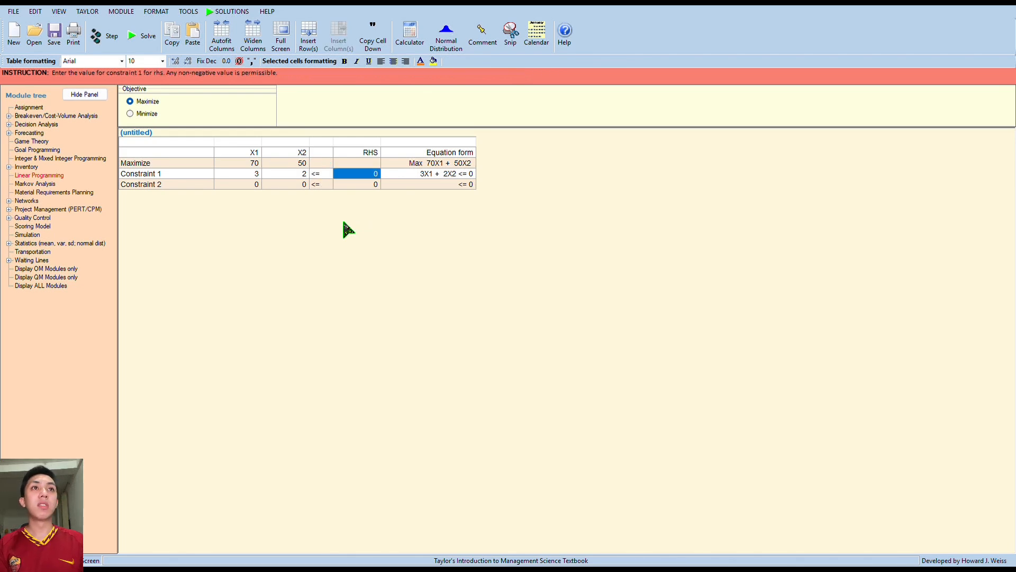
{"action": "type", "text": "120"}
{"action": "key", "text": "Return"}
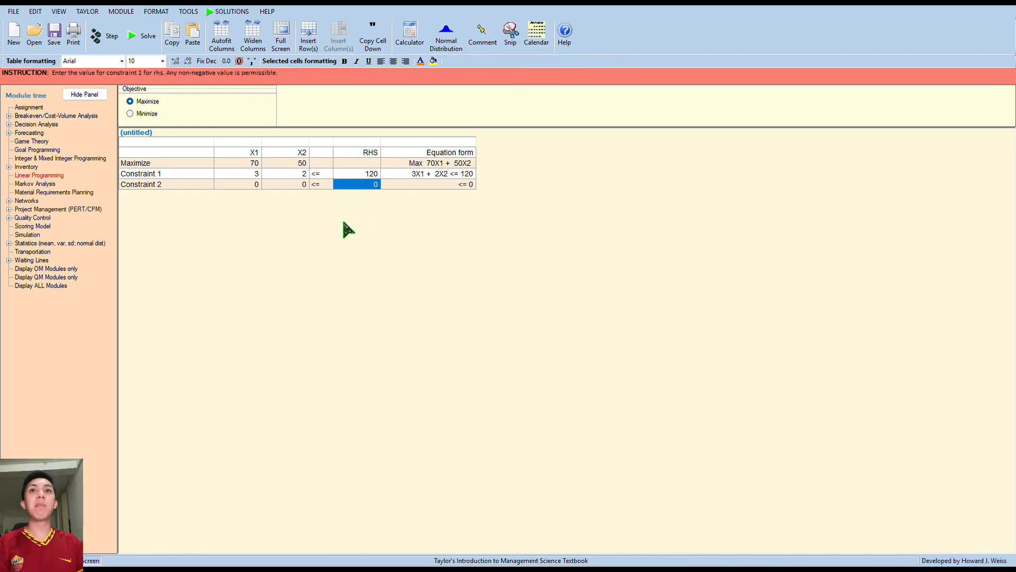
{"action": "key", "text": "Left"}
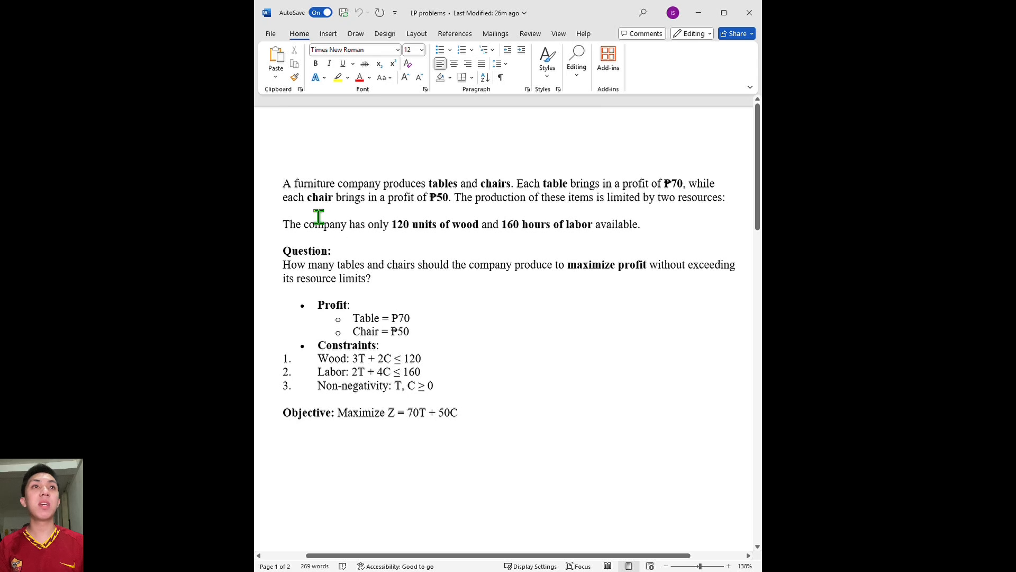
In the Word document LP problems, read the furniture company's problem statement, question, profits, constraints and objective
{"action": "left_click_drag", "start_coordinate": [286, 184], "coordinate": [530, 288]}
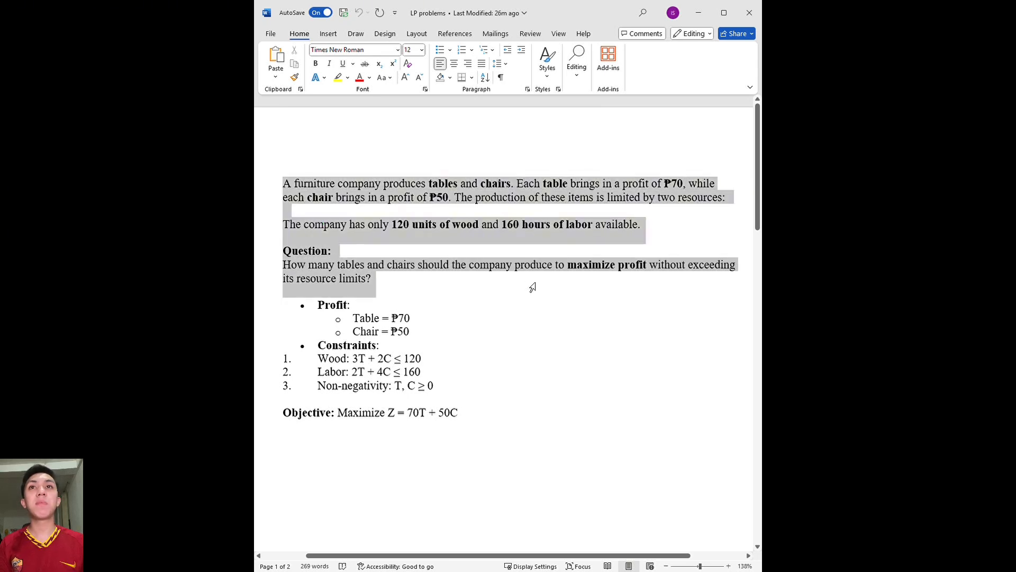
{"action": "left_click", "coordinate": [529, 375]}
{"action": "left_click_drag", "start_coordinate": [318, 304], "coordinate": [416, 351]}
{"action": "left_click_drag", "start_coordinate": [339, 364], "coordinate": [469, 413]}
{"action": "left_click", "coordinate": [660, 413]}
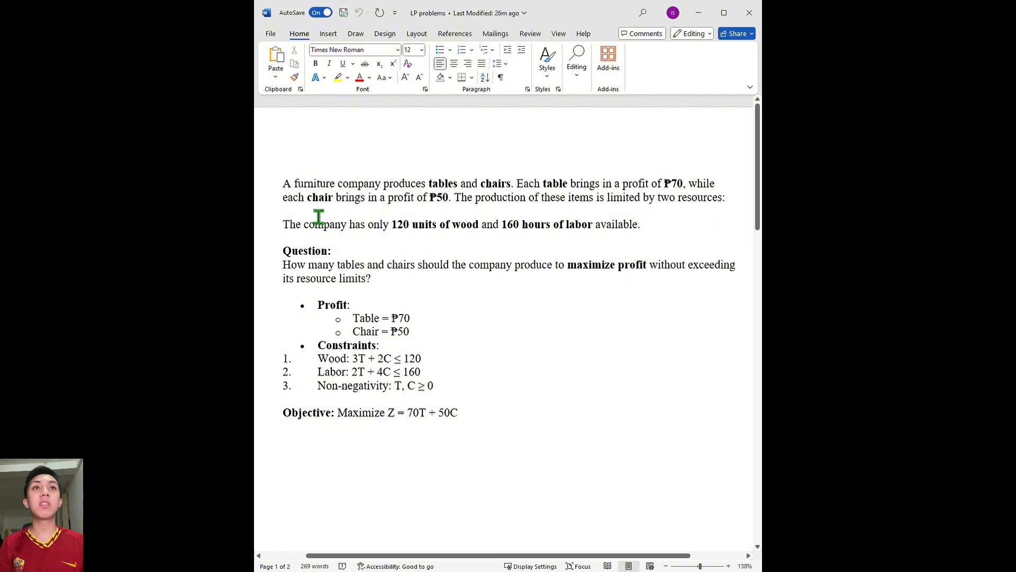
{"action": "left_click_drag", "start_coordinate": [285, 183], "coordinate": [519, 288]}
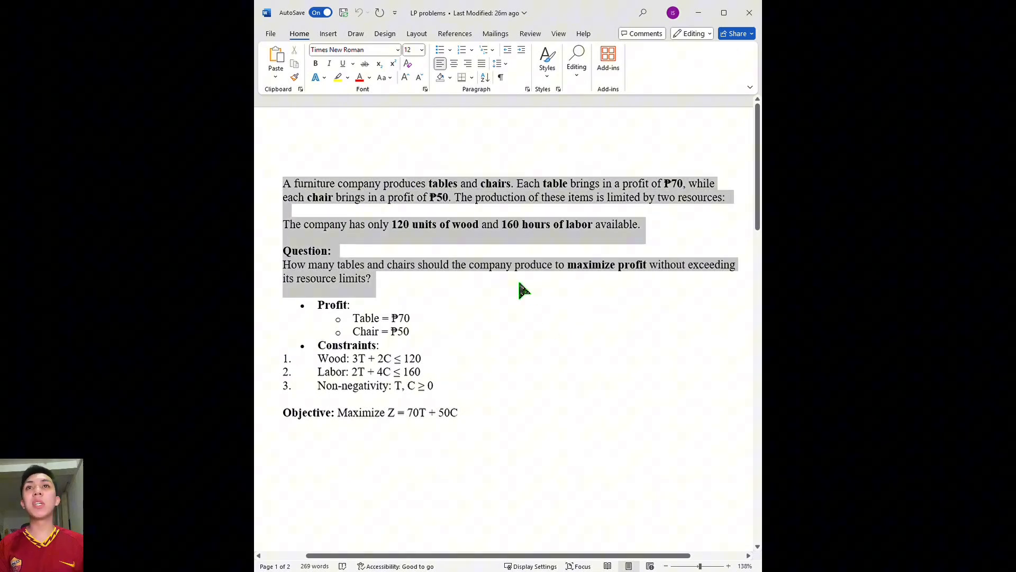
{"action": "left_click", "coordinate": [529, 374]}
{"action": "left_click_drag", "start_coordinate": [319, 305], "coordinate": [411, 357]}
{"action": "left_click", "coordinate": [332, 373]}
{"action": "left_click_drag", "start_coordinate": [319, 359], "coordinate": [503, 424]}
{"action": "left_click", "coordinate": [660, 414]}
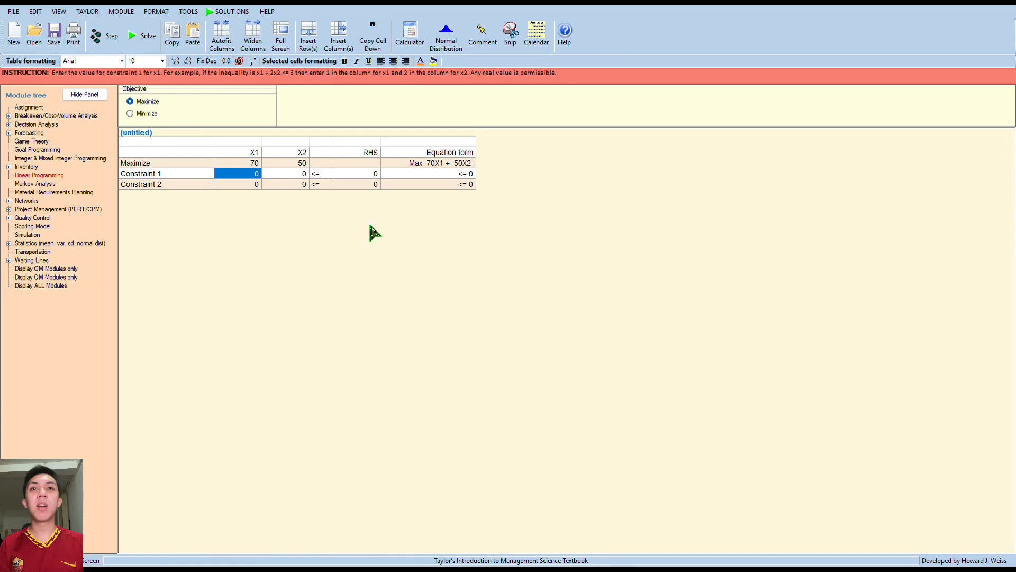
In QM for Windows, enter the wood constraint 3X1 + 2X2 <= 120 as Constraint 1
{"action": "left_click", "coordinate": [243, 179]}
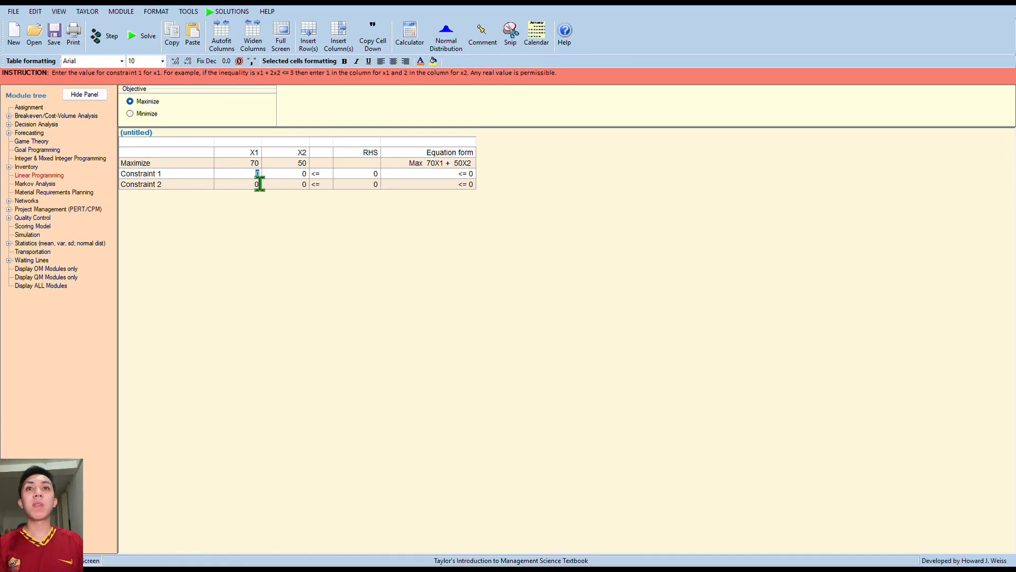
{"action": "type", "text": "3"}
{"action": "key", "text": "Return"}
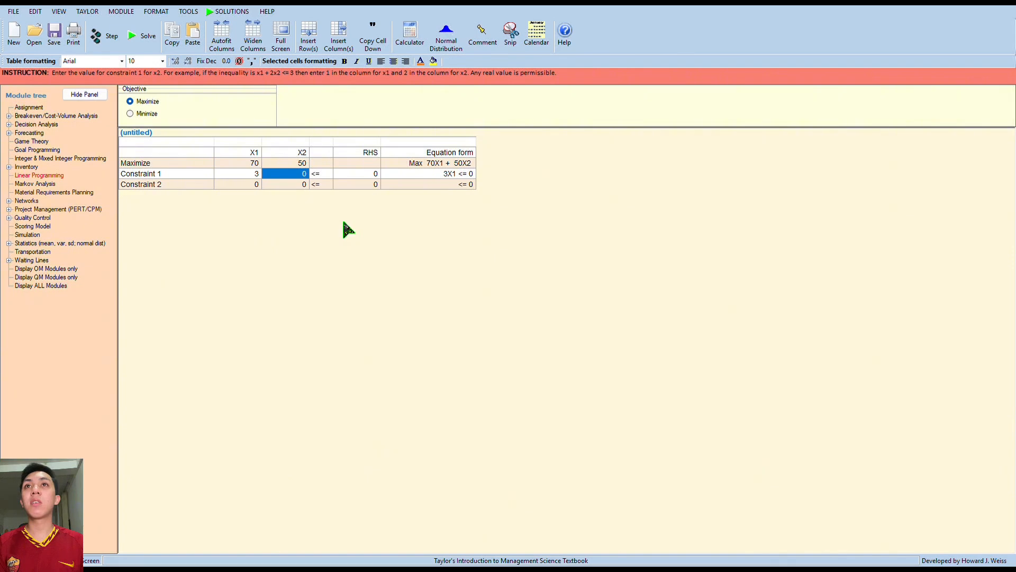
{"action": "type", "text": "2"}
{"action": "key", "text": "Return"}
{"action": "key", "text": "Return"}
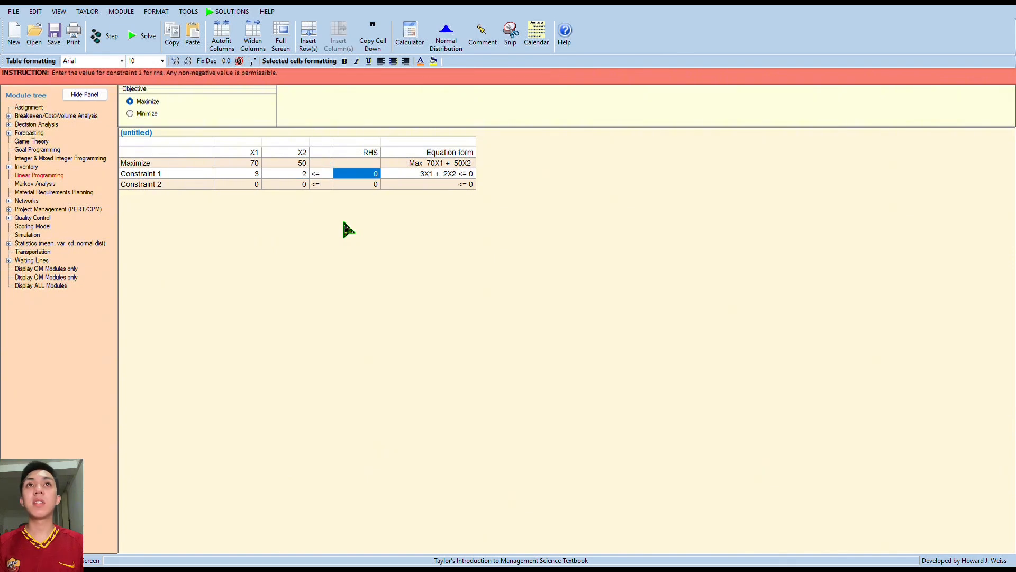
{"action": "type", "text": "120"}
{"action": "key", "text": "Return"}
Enter the labor constraint 2X1 + 4X2 <= 160 as Constraint 2
{"action": "key", "text": "Left"}
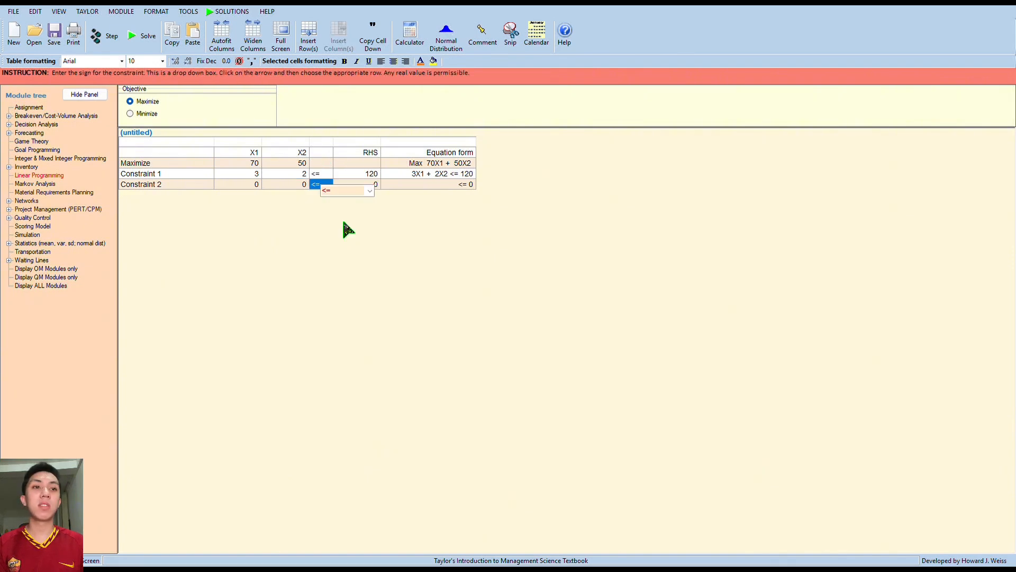
{"action": "key", "text": "Left"}
{"action": "key", "text": "Left"}
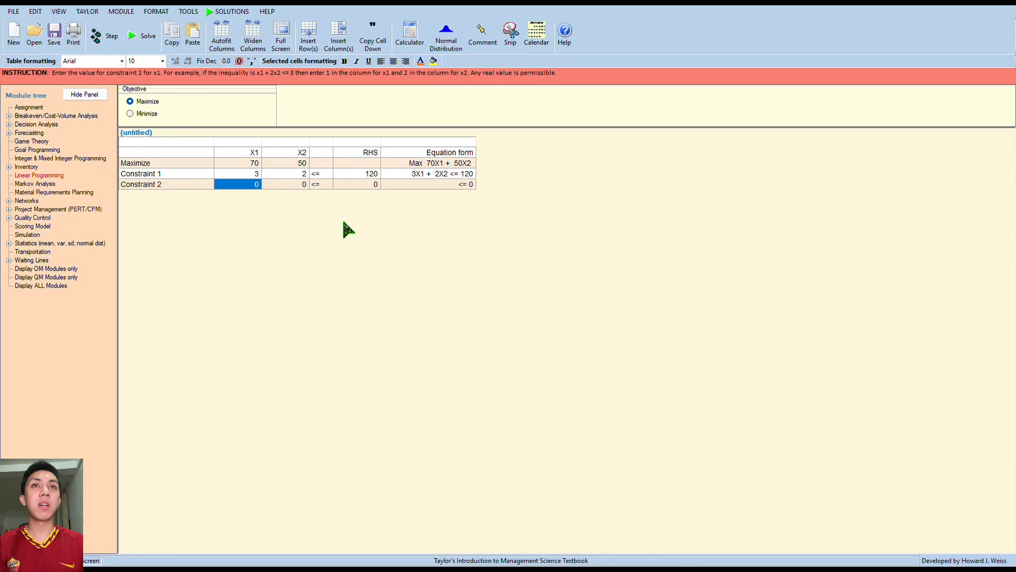
{"action": "type", "text": "2"}
{"action": "key", "text": "Return"}
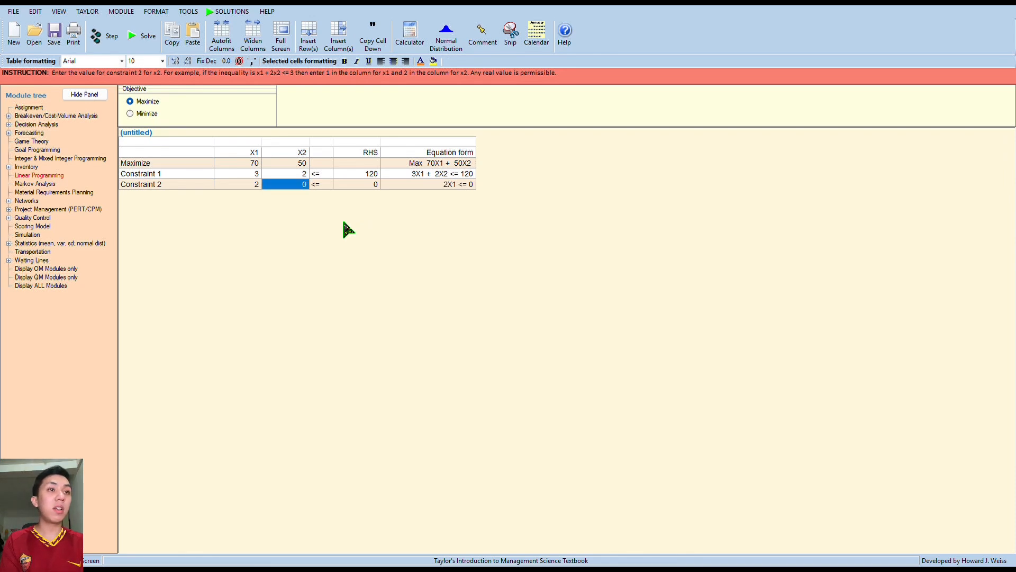
{"action": "type", "text": "4"}
{"action": "key", "text": "Return"}
{"action": "key", "text": "Return"}
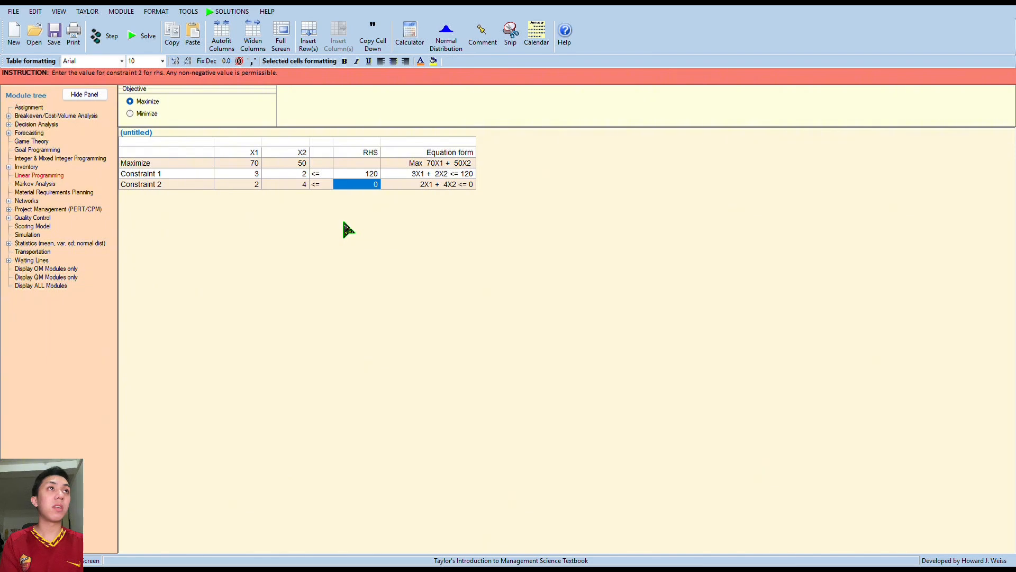
{"action": "type", "text": "160"}
{"action": "key", "text": "Return"}
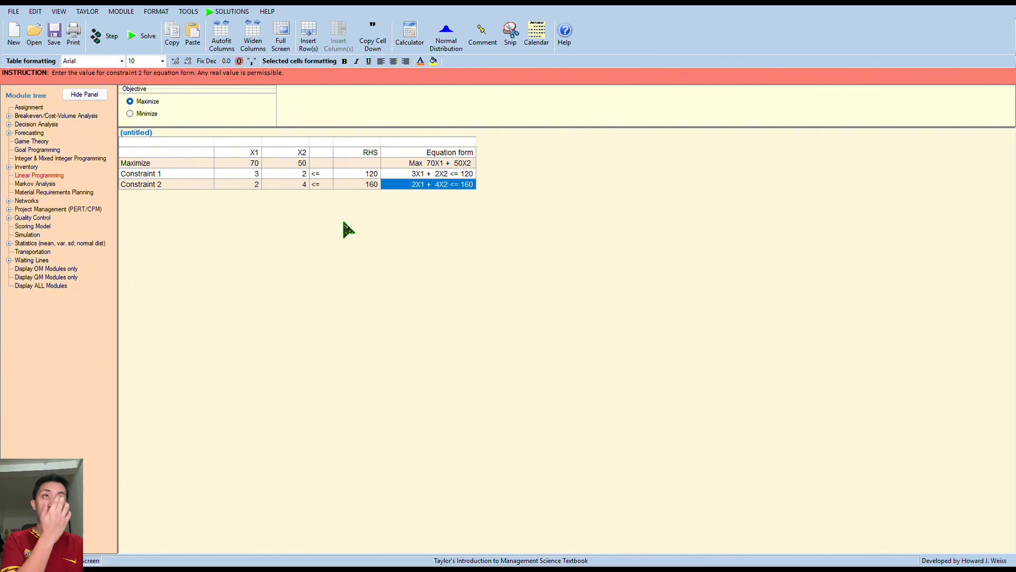
Solve the linear programming model and place the Solution list window beside the Linear Programming Results
{"action": "key", "text": "F9"}
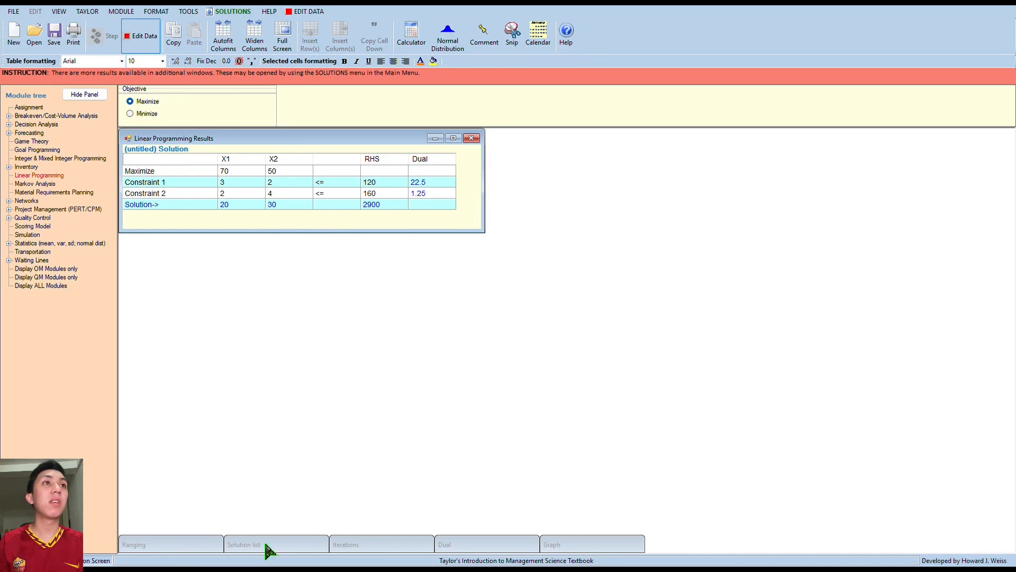
{"action": "left_click", "coordinate": [288, 545]}
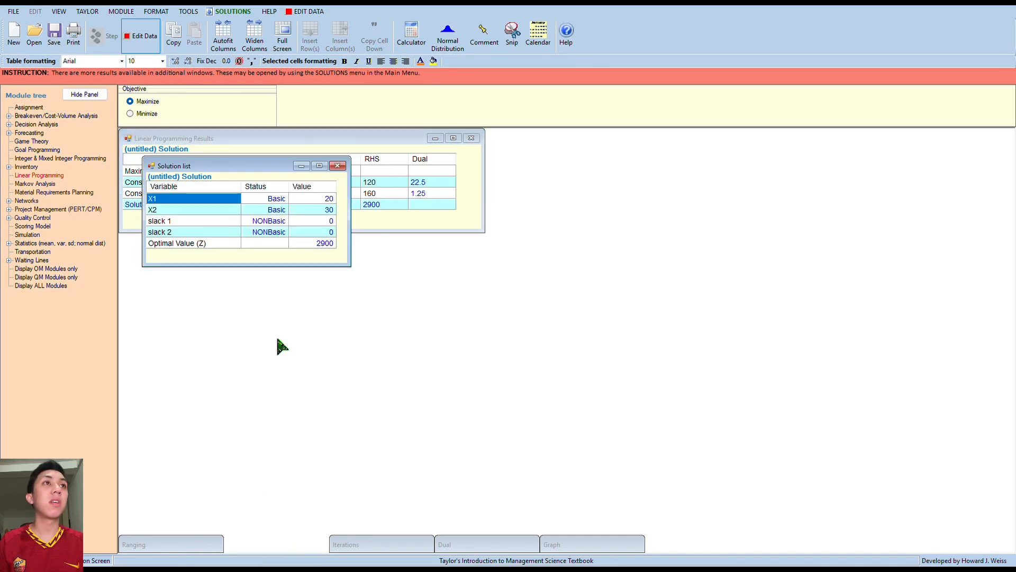
{"action": "left_click_drag", "start_coordinate": [275, 167], "coordinate": [617, 142]}
Display the solution's Graph window and place it directly below the Linear Programming Results
{"action": "left_click", "coordinate": [570, 545]}
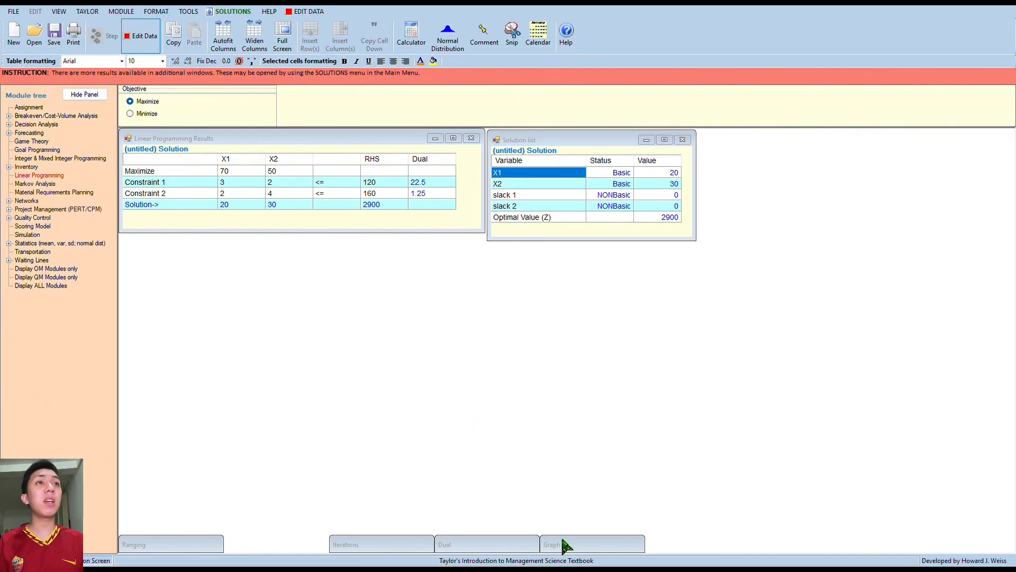
{"action": "double_click", "coordinate": [510, 135]}
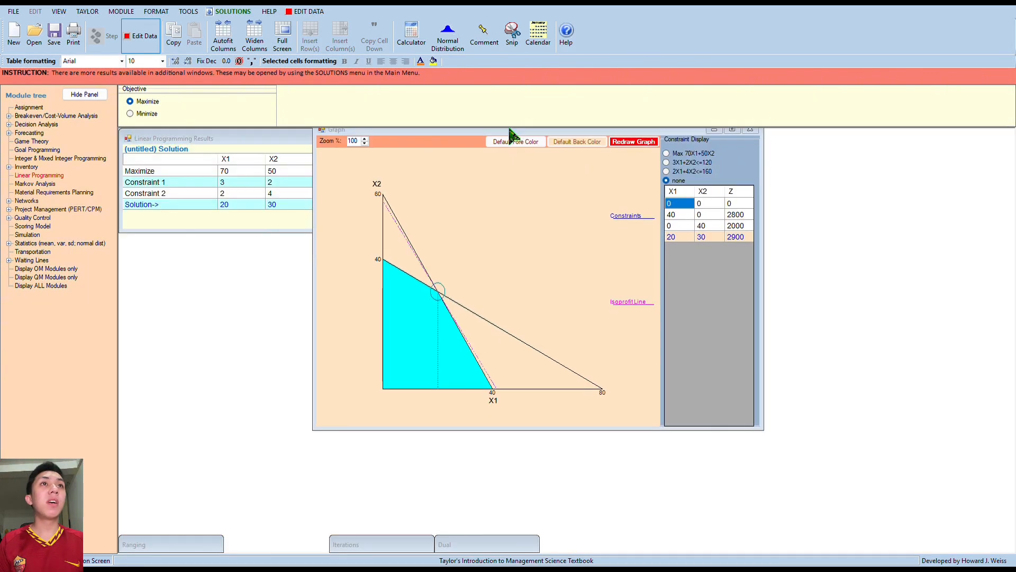
{"action": "left_click_drag", "start_coordinate": [511, 135], "coordinate": [316, 238]}
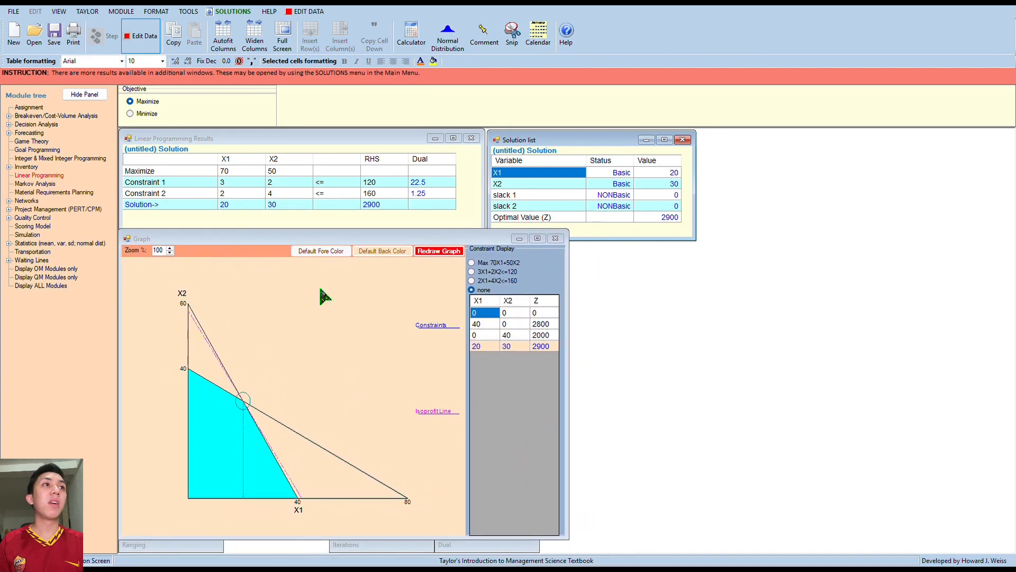
View the remaining solution reports: Ranging, Iterations and Dual
{"action": "left_click", "coordinate": [193, 546]}
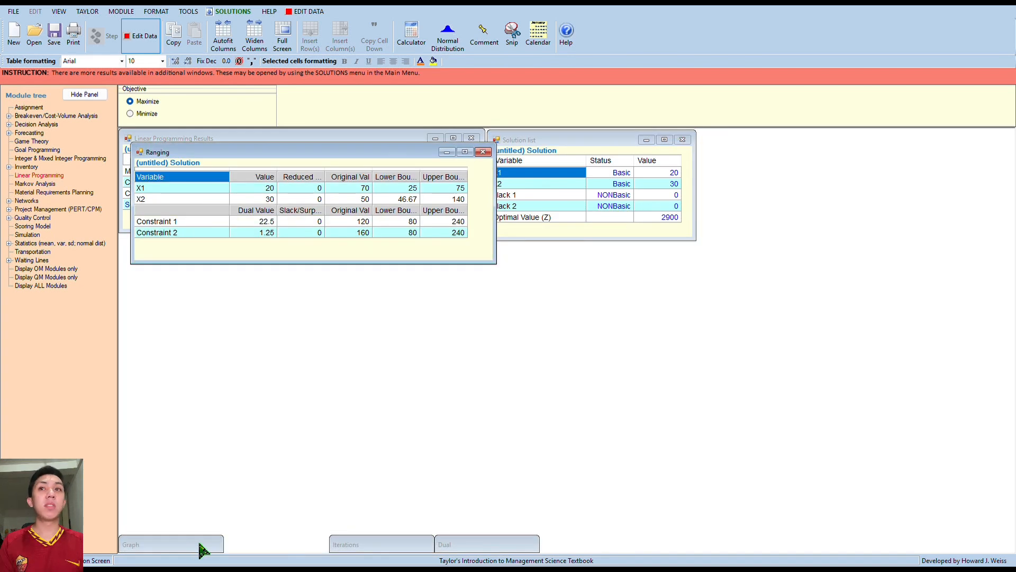
{"action": "left_click", "coordinate": [370, 545]}
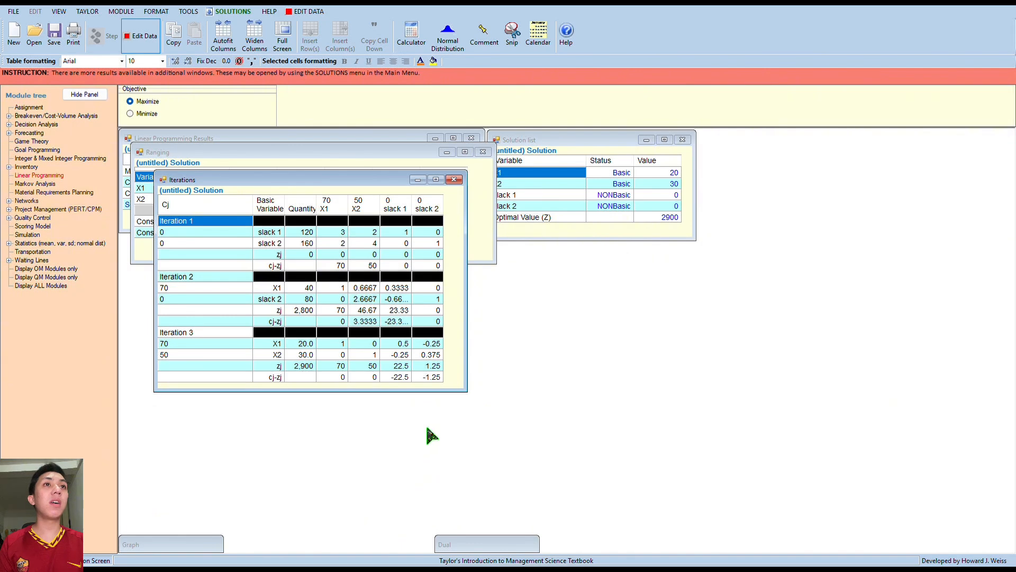
{"action": "left_click", "coordinate": [477, 545]}
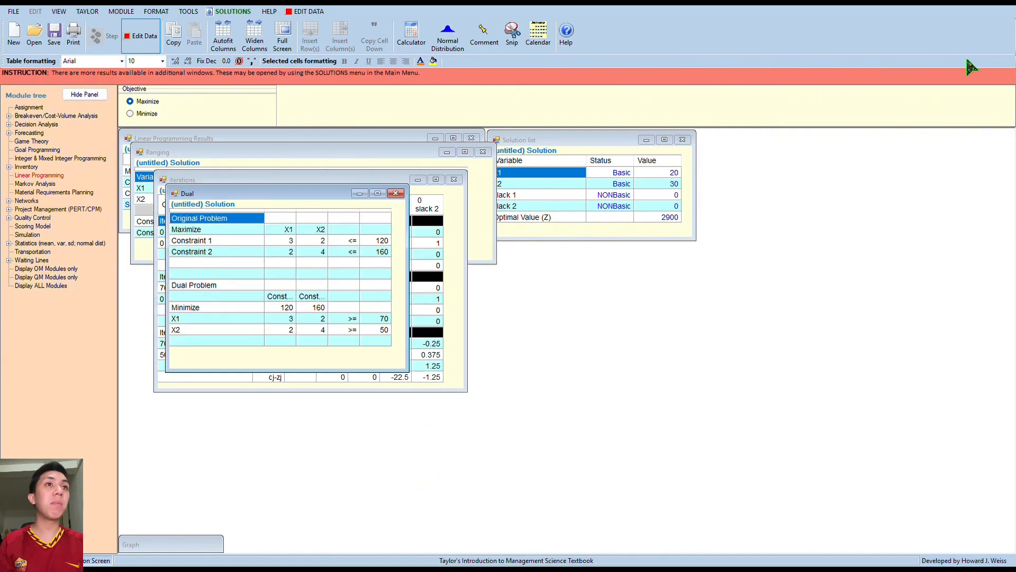